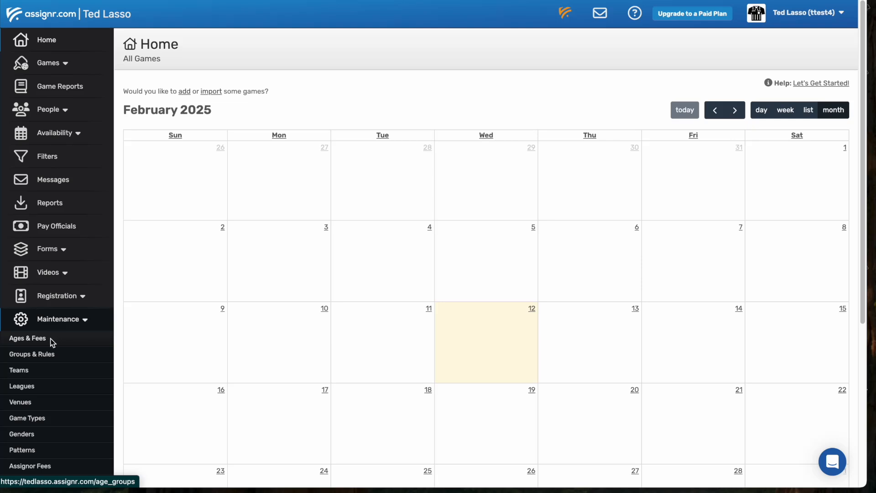
- Open the Under 8 age group's fees and set the 1 Official Referee default fee to 20.00
{"action": "left_click", "coordinate": [51, 342]}
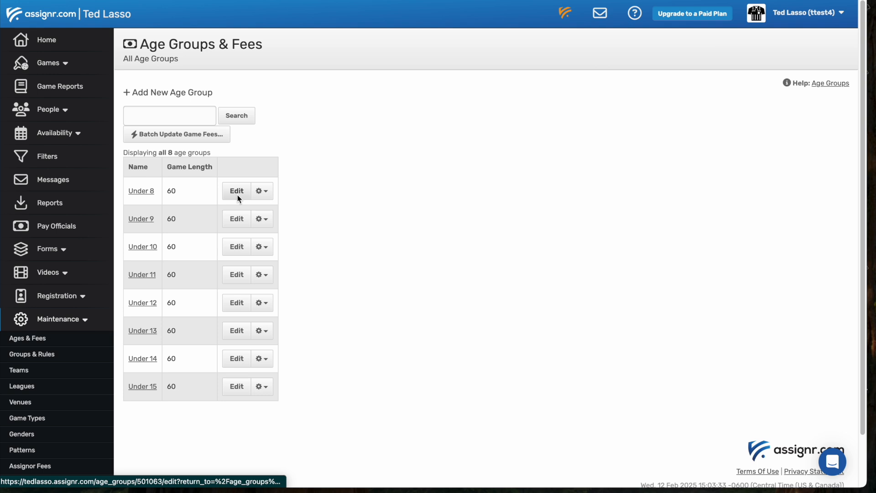
{"action": "left_click", "coordinate": [237, 196]}
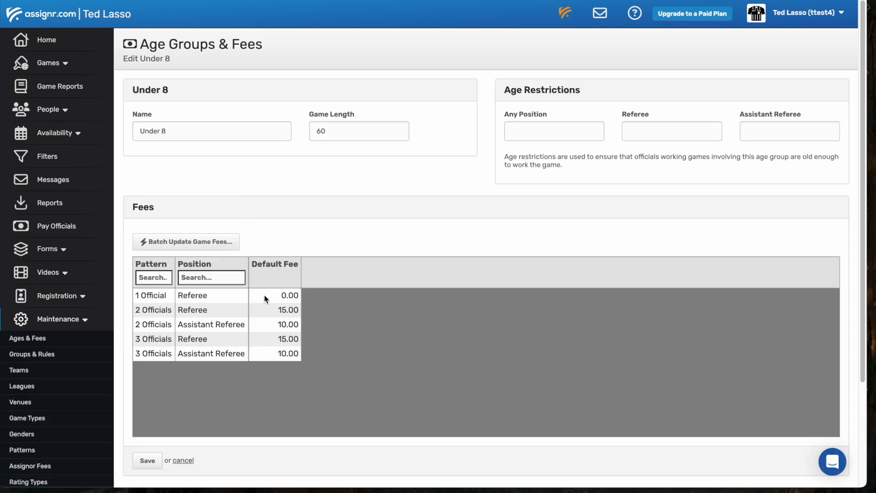
{"action": "left_click", "coordinate": [278, 300]}
{"action": "type", "text": "20.00"}
{"action": "key", "text": "Return"}
{"action": "type", "text": ".0"}
{"action": "left_click", "coordinate": [341, 301]}
- Fill in a batch fee update of 5.00 for Under 8, the Recreational league and the 3 Officials pattern, and close it without saving
{"action": "left_click", "coordinate": [163, 243]}
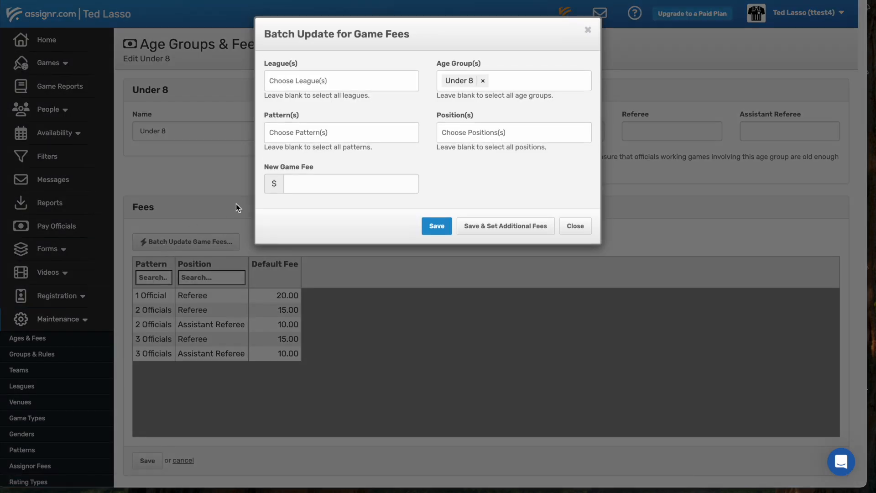
{"action": "left_click", "coordinate": [311, 190]}
{"action": "type", "text": "5.00"}
{"action": "key", "text": "Tab"}
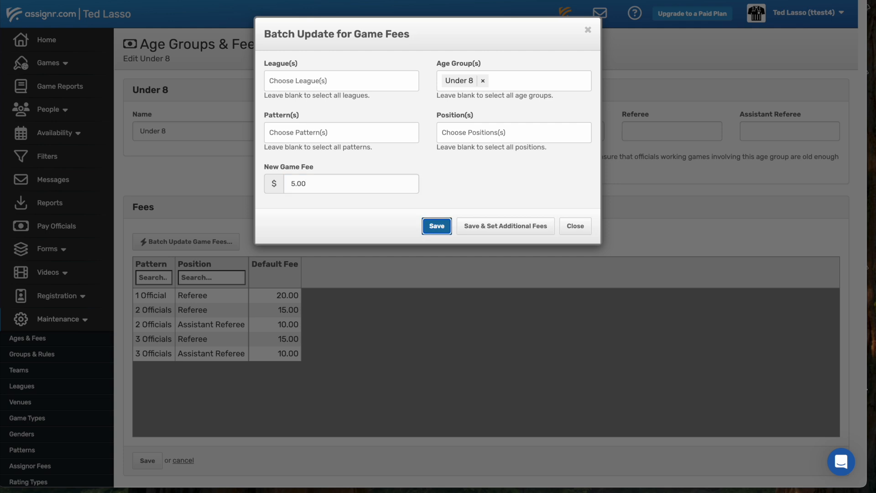
{"action": "left_click", "coordinate": [296, 82]}
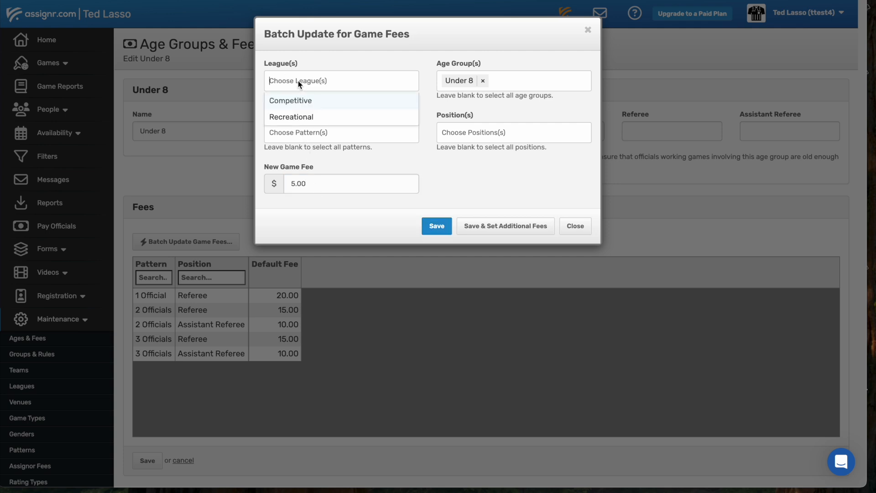
{"action": "left_click", "coordinate": [293, 117]}
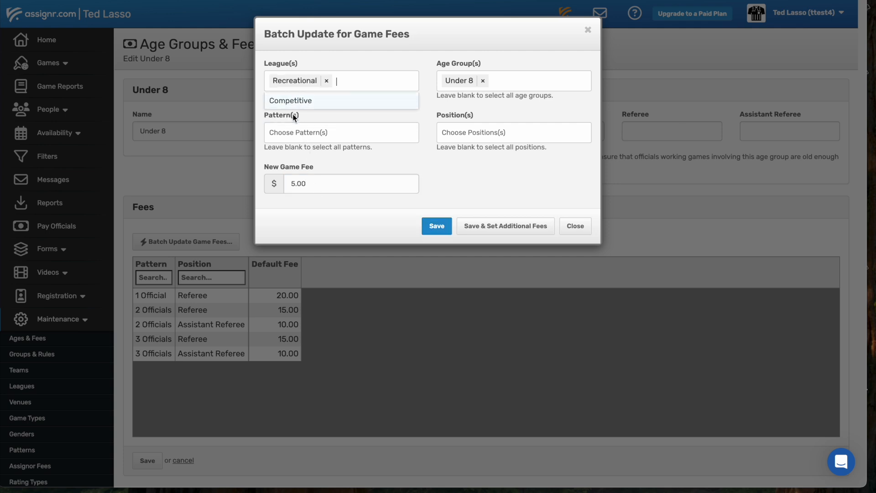
{"action": "left_click", "coordinate": [292, 139]}
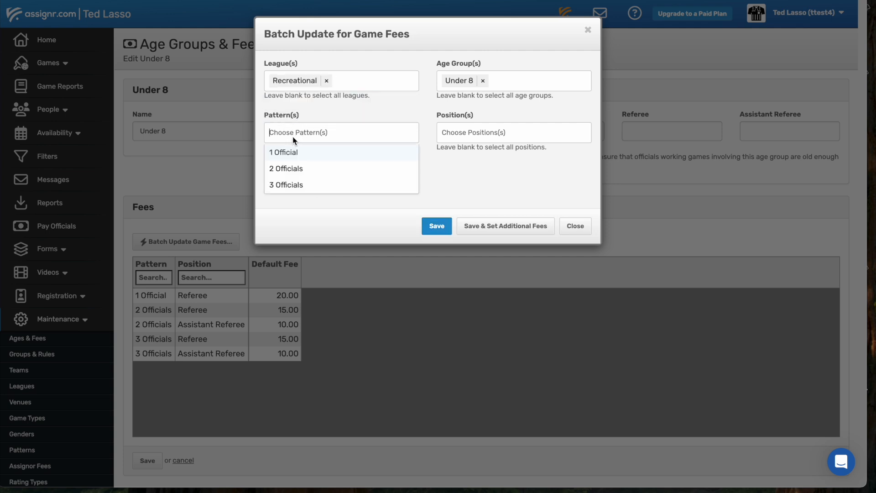
{"action": "left_click", "coordinate": [291, 185]}
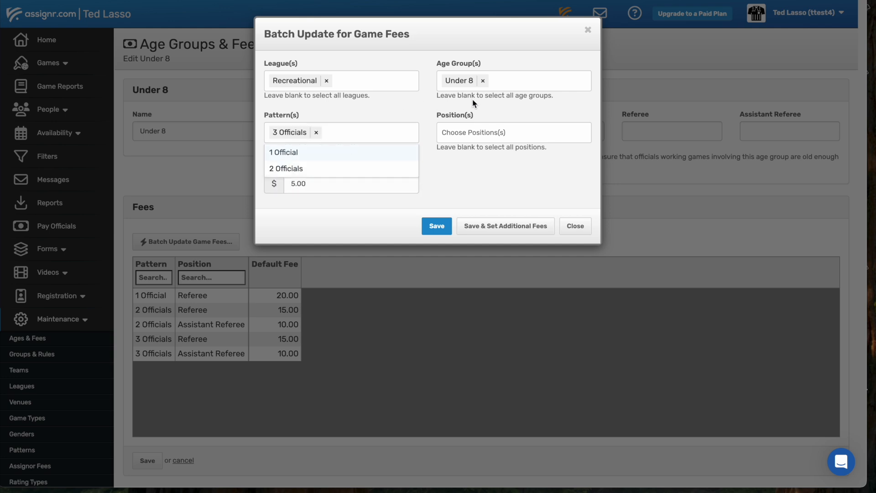
{"action": "left_click", "coordinate": [476, 159]}
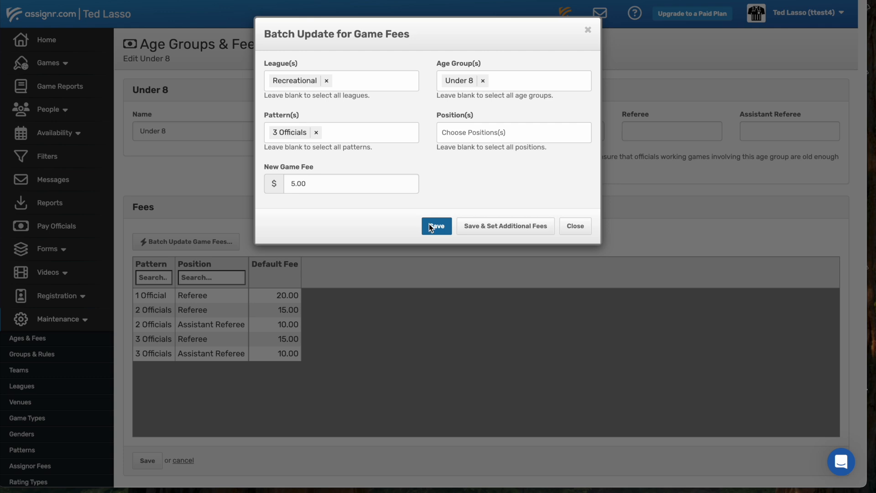
{"action": "left_click", "coordinate": [573, 227]}
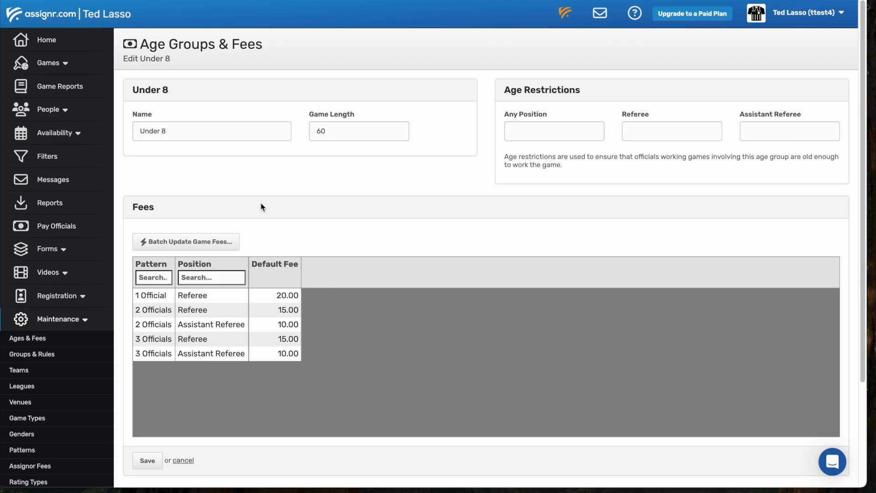
- Save the Under 8 age group's fee changes
{"action": "scroll", "coordinate": [256, 210], "scroll_direction": "down", "scroll_amount": 3}
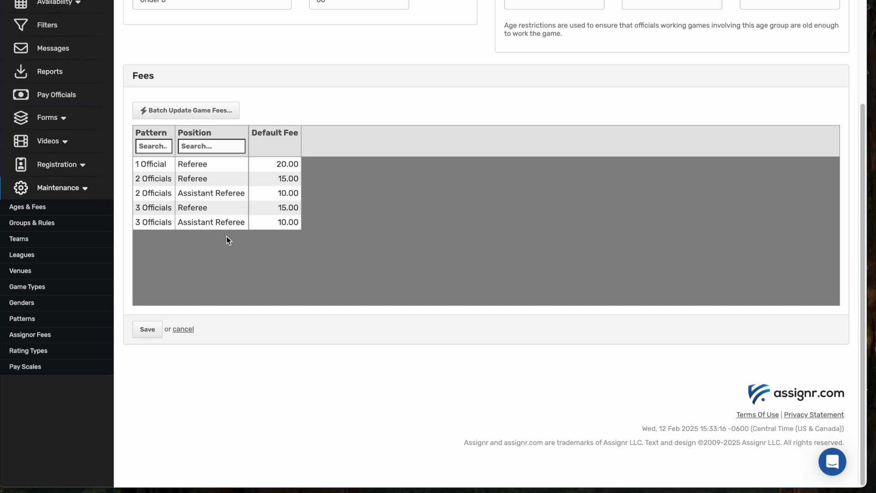
{"action": "left_click", "coordinate": [147, 328]}
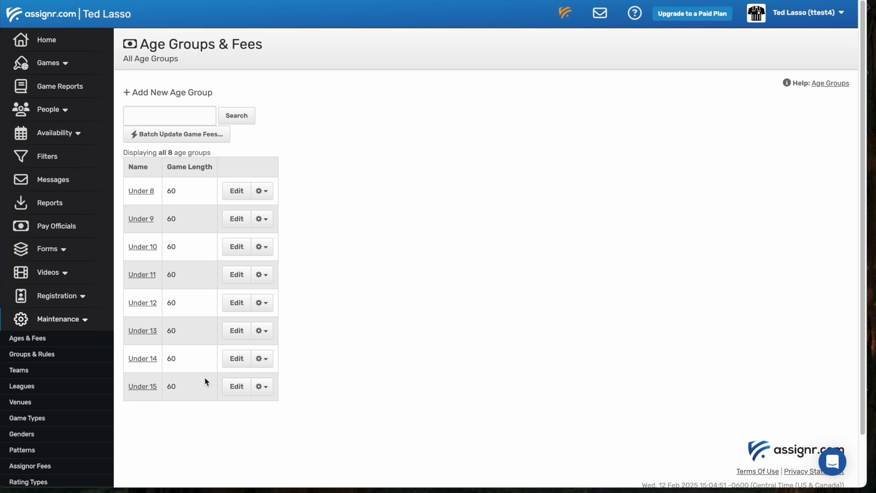
- In the Competitive league, set the Under 10 Referee fee to 15.00 for 1 Official and 12.00 for 2 Officials
{"action": "left_click", "coordinate": [49, 386]}
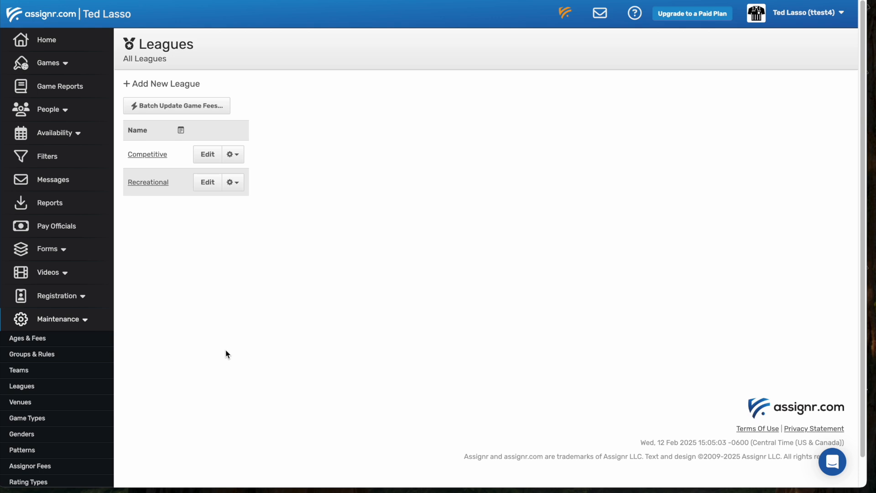
{"action": "left_click", "coordinate": [208, 158]}
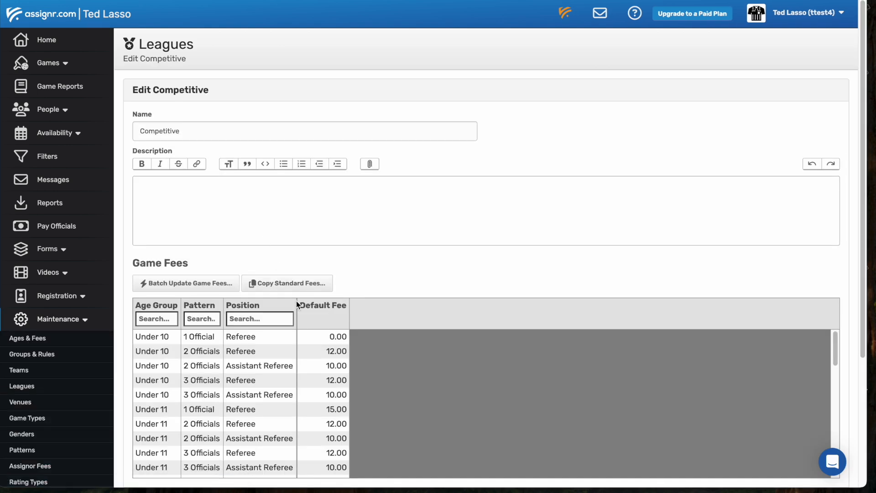
{"action": "left_click", "coordinate": [309, 336]}
{"action": "scroll", "coordinate": [390, 262], "scroll_direction": "down", "scroll_amount": 2}
{"action": "key", "text": "ctrl+a"}
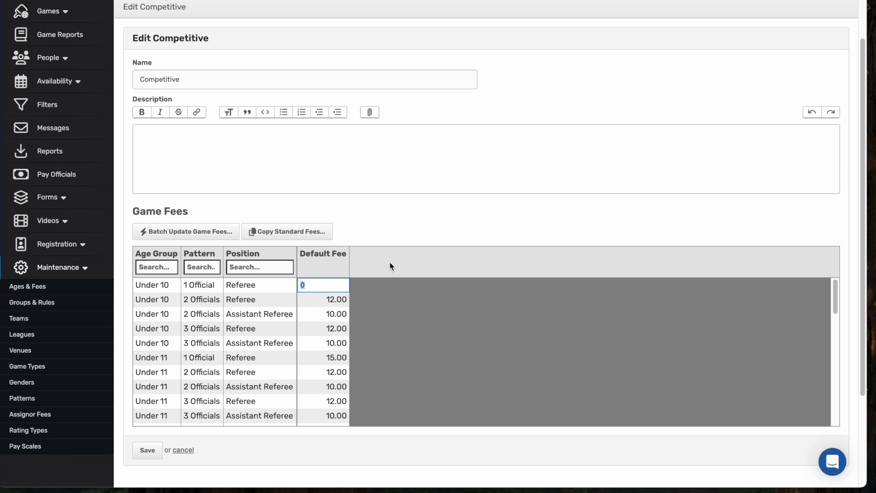
{"action": "type", "text": "15.0"}
{"action": "key", "text": "Return"}
{"action": "type", "text": "12.0"}
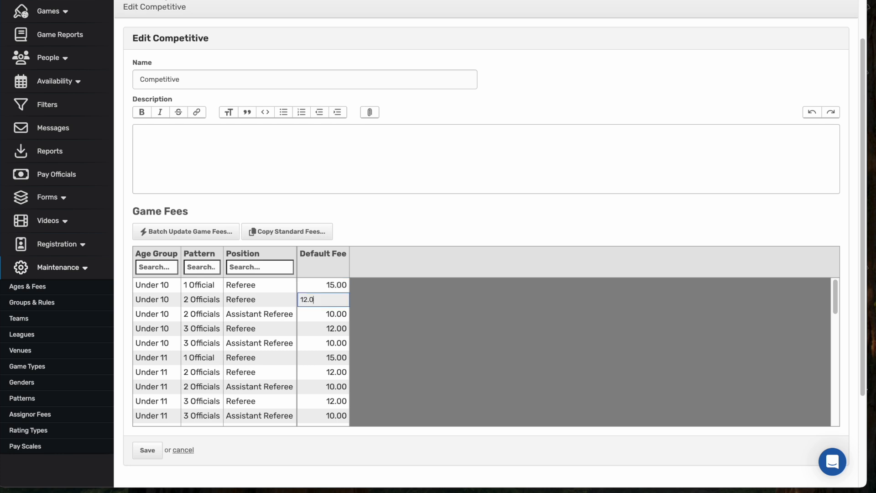
{"action": "left_click", "coordinate": [393, 291]}
{"action": "scroll", "coordinate": [320, 432], "scroll_direction": "up", "scroll_amount": 1}
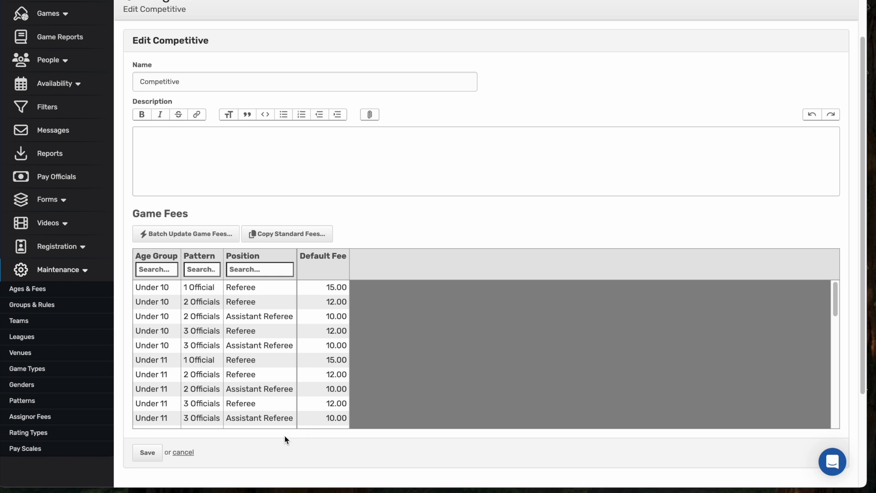
- Fill in a batch fee update of 5.00 for Assistant Referee positions in the Competitive league, and close the dialog
{"action": "scroll", "coordinate": [316, 365], "scroll_direction": "down", "scroll_amount": 2}
{"action": "scroll", "coordinate": [317, 365], "scroll_direction": "down", "scroll_amount": 3}
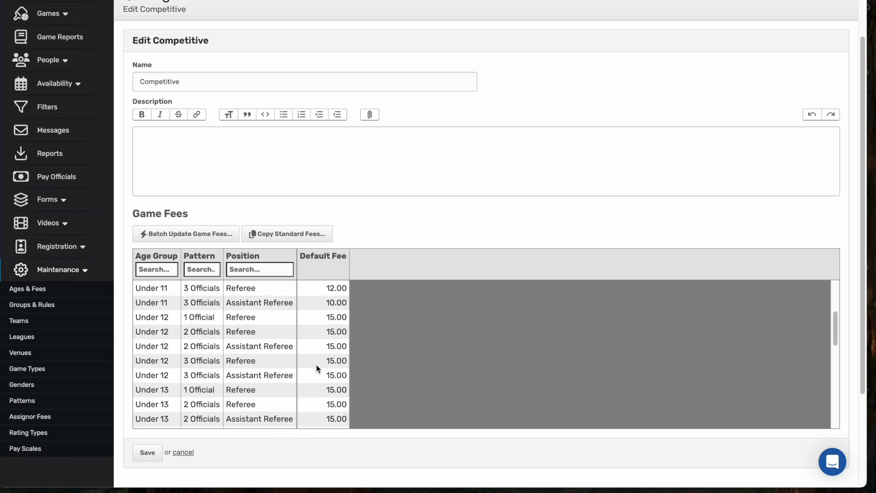
{"action": "scroll", "coordinate": [306, 370], "scroll_direction": "down", "scroll_amount": 4}
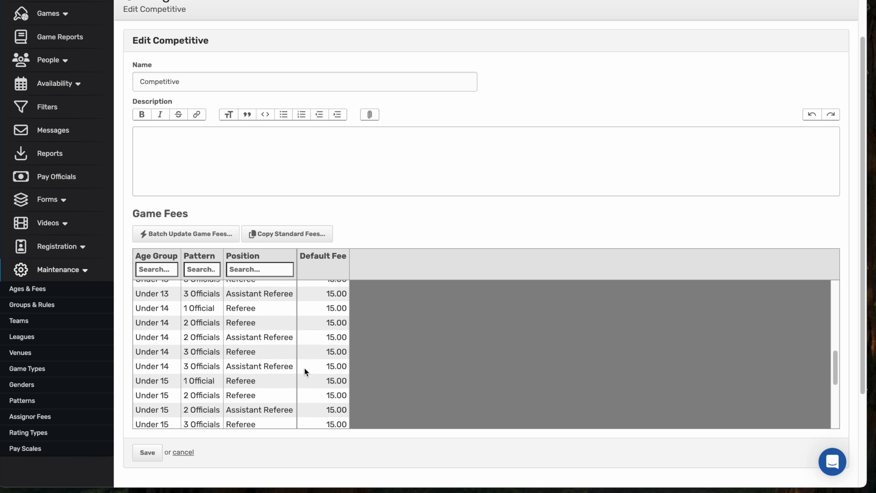
{"action": "left_click", "coordinate": [185, 235]}
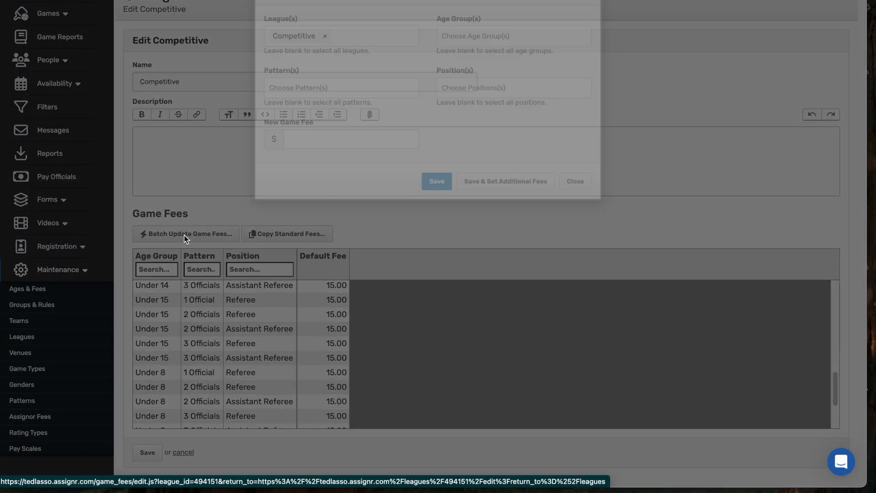
{"action": "left_click", "coordinate": [338, 190]}
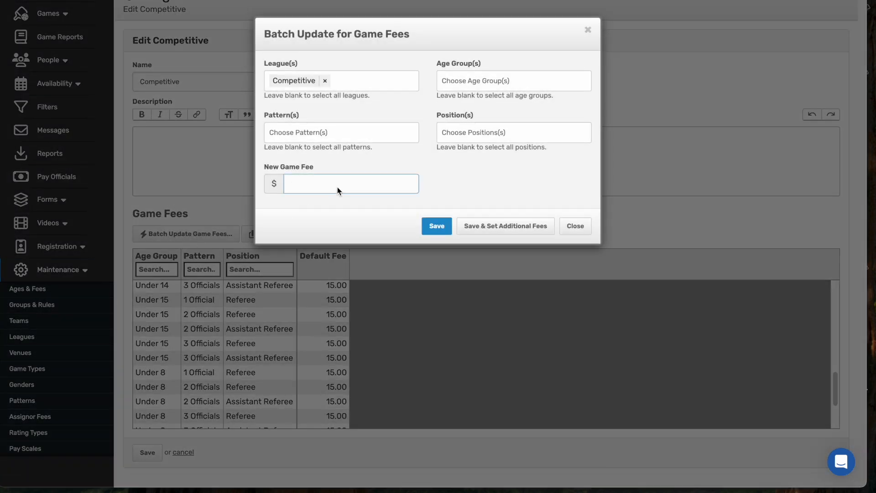
{"action": "type", "text": "5.00"}
{"action": "key", "text": "Tab"}
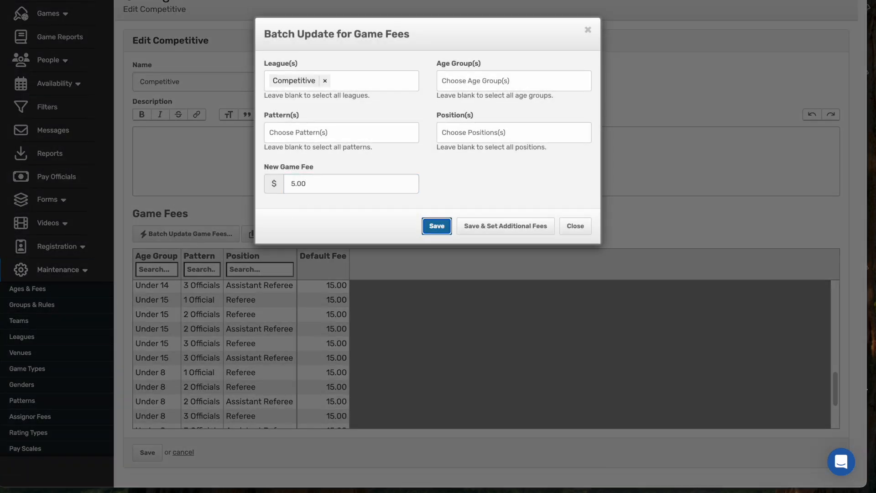
{"action": "left_click", "coordinate": [457, 132]}
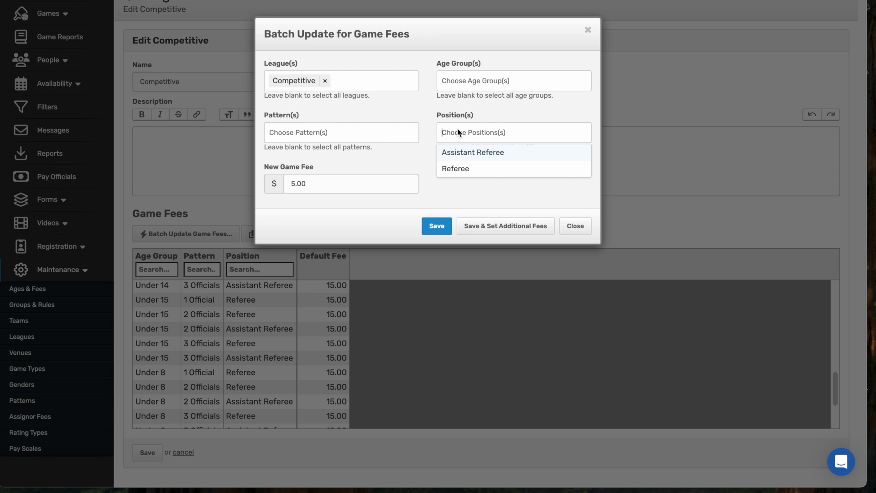
{"action": "left_click", "coordinate": [461, 157]}
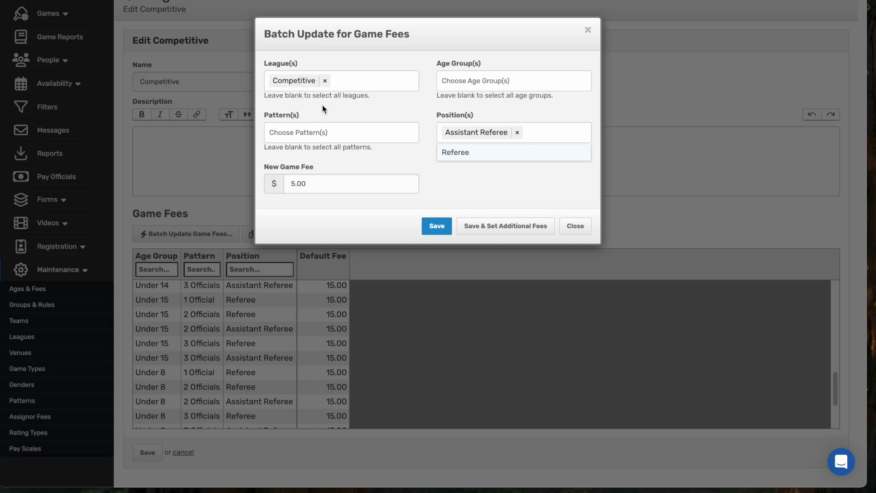
{"action": "left_click", "coordinate": [437, 228]}
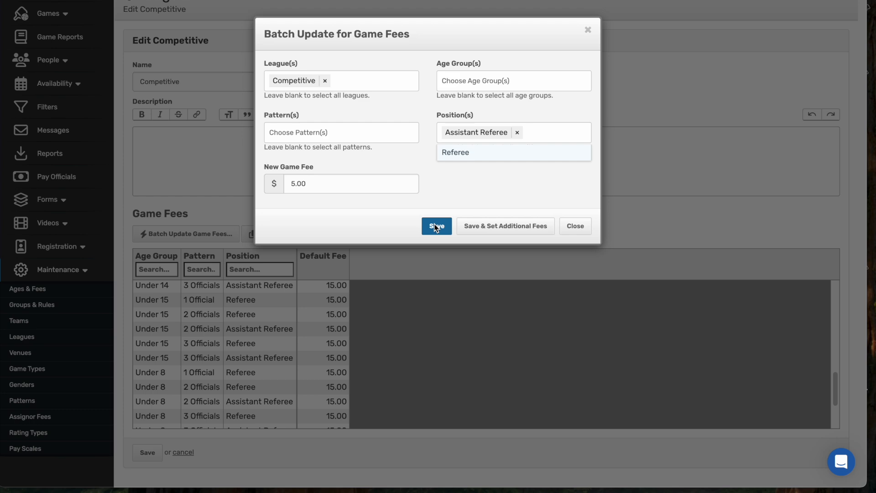
{"action": "left_click", "coordinate": [567, 227]}
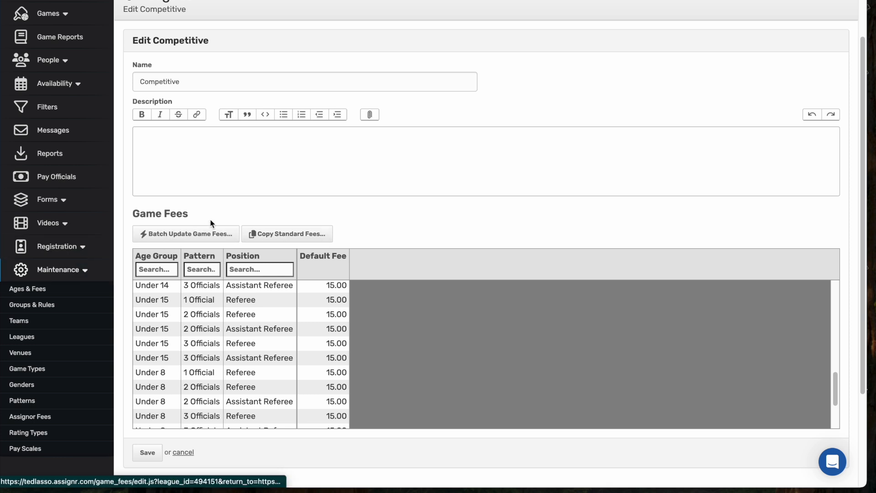
- Copy the standard age group fees into the Competitive league, accepting the overwrite, and save the league
{"action": "scroll", "coordinate": [343, 208], "scroll_direction": "up", "scroll_amount": 2}
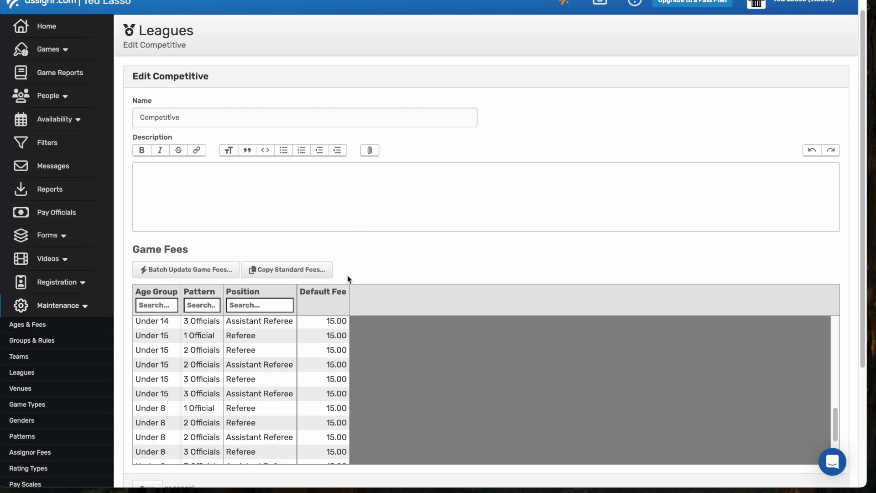
{"action": "scroll", "coordinate": [345, 275], "scroll_direction": "up", "scroll_amount": 1}
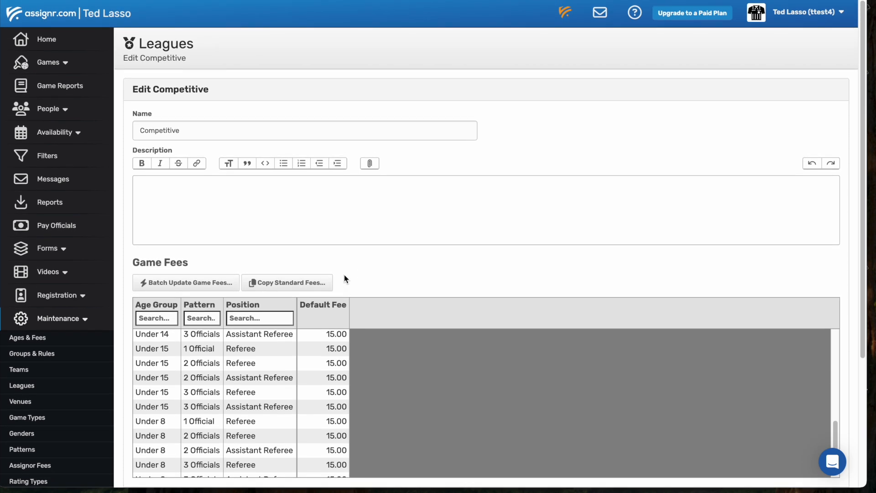
{"action": "left_click", "coordinate": [284, 285]}
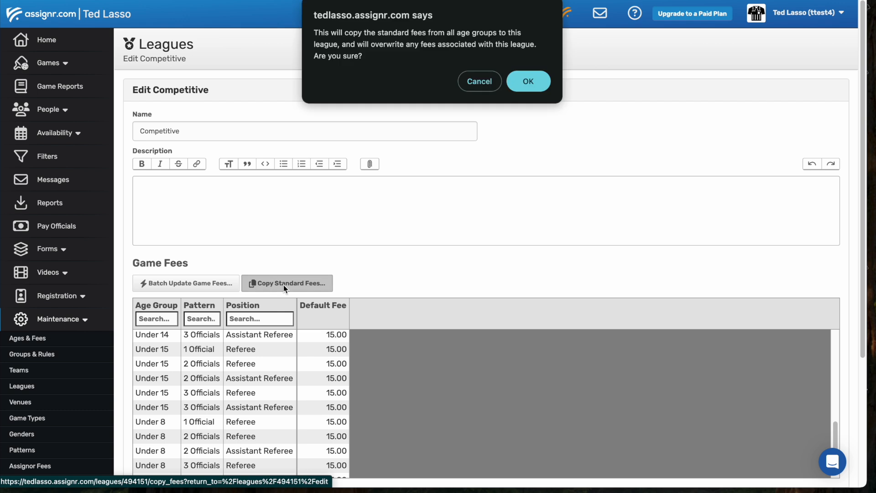
{"action": "left_click", "coordinate": [523, 83]}
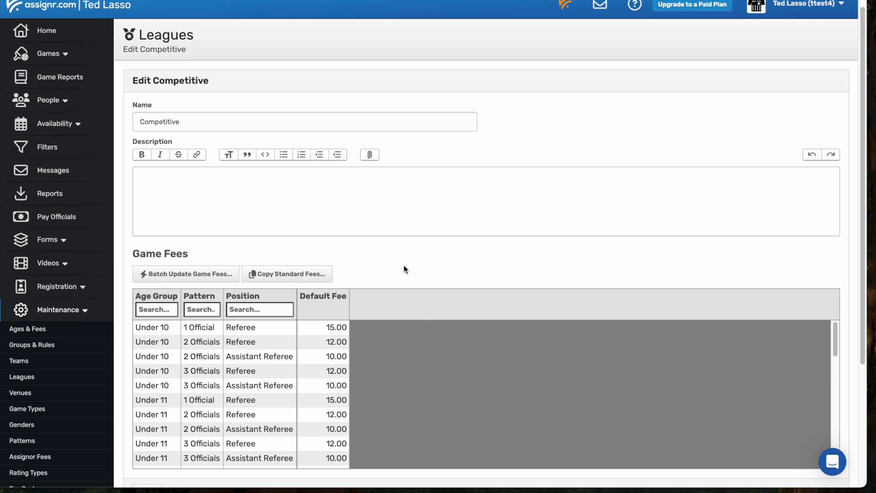
{"action": "scroll", "coordinate": [123, 290], "scroll_direction": "down", "scroll_amount": 1}
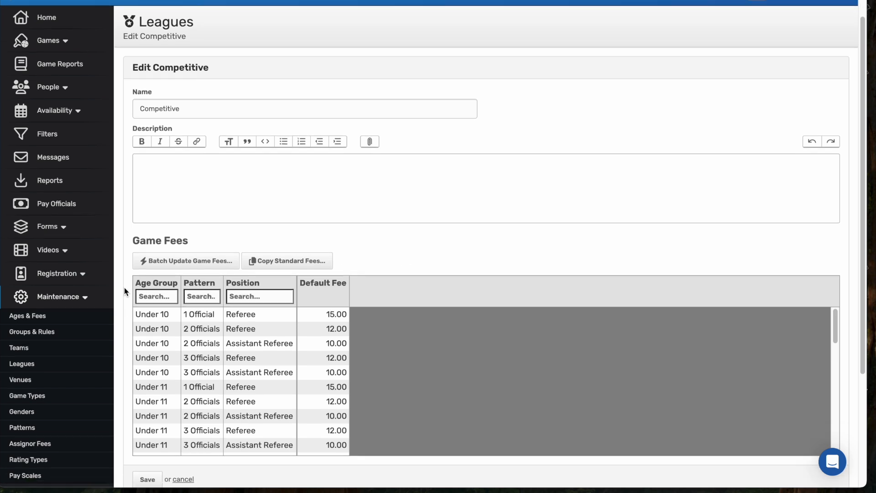
{"action": "scroll", "coordinate": [126, 291], "scroll_direction": "down", "scroll_amount": 3}
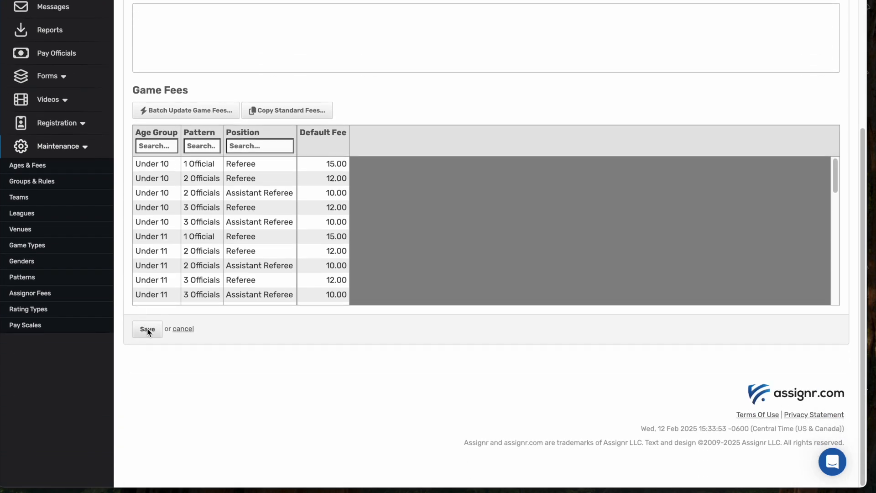
{"action": "left_click", "coordinate": [146, 329]}
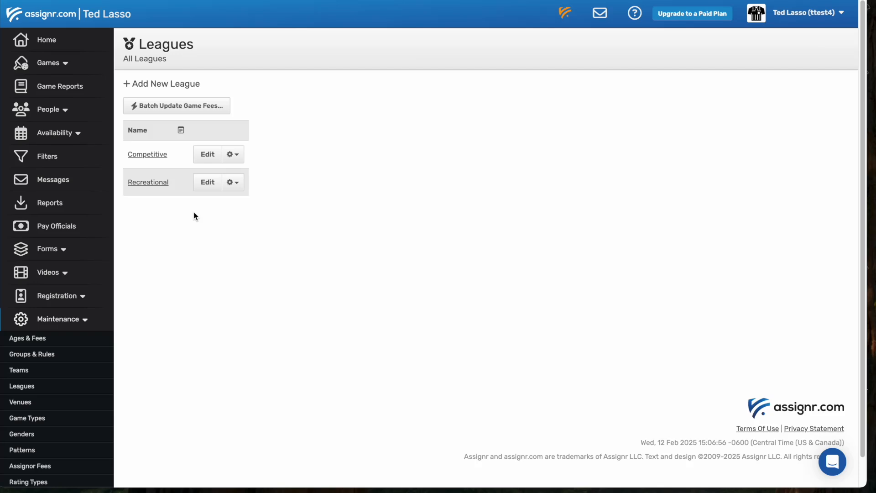
- From the list of all games, open the Feb 12 8:00 AM Under 8 game at Babylon Elementary for editing
{"action": "left_click", "coordinate": [44, 40]}
{"action": "left_click", "coordinate": [20, 63]}
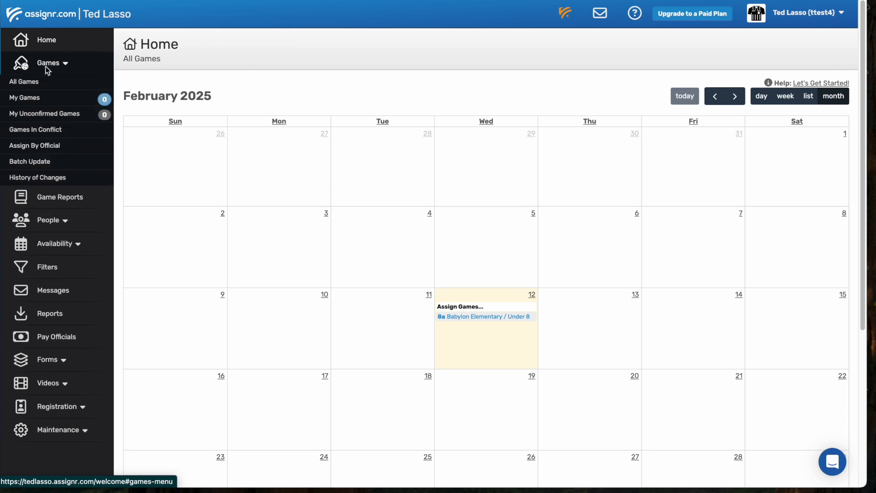
{"action": "left_click", "coordinate": [24, 82]}
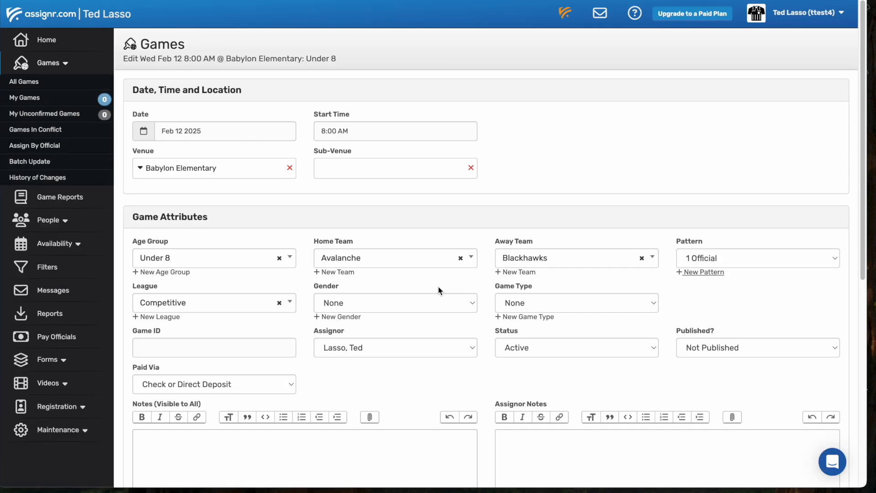
- Enter a game fee of 100.00 for the assigned Referee in the game's officials and fees section
{"action": "scroll", "coordinate": [438, 290], "scroll_direction": "down", "scroll_amount": 7}
{"action": "left_click", "coordinate": [421, 286]}
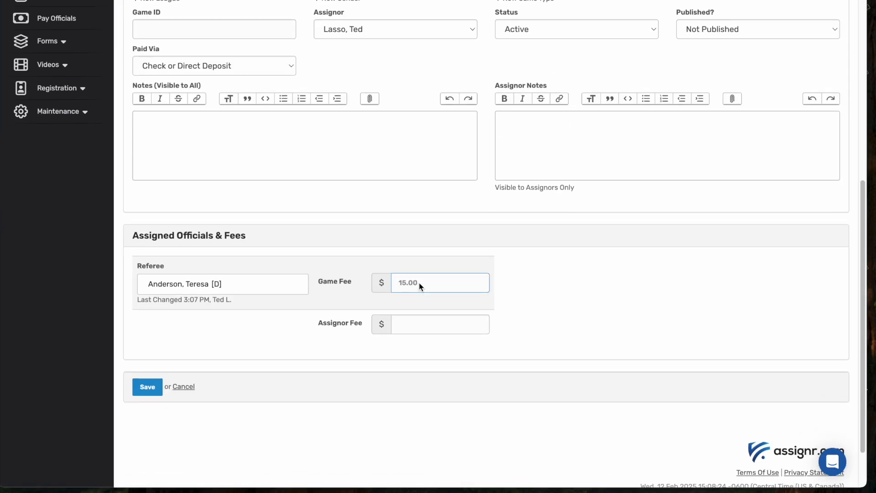
{"action": "type", "text": "100.00"}
{"action": "key", "text": "Tab"}
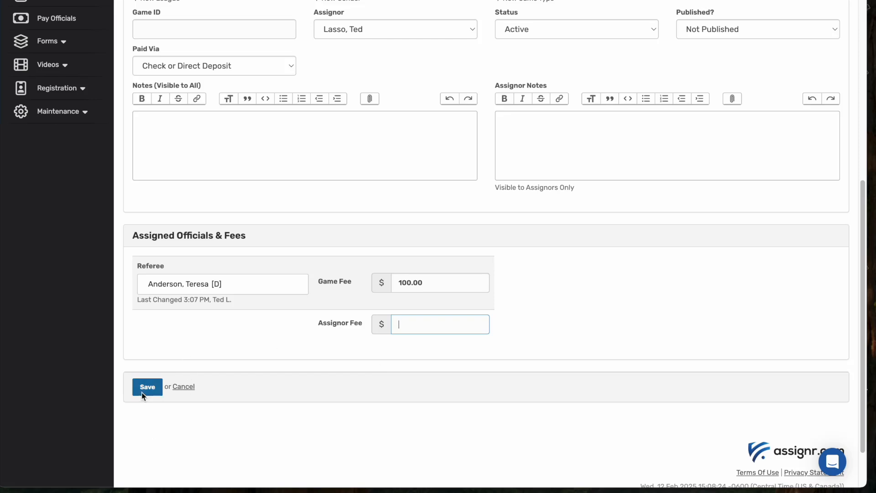
- Open the Pay Scales maintenance page to view it, and return to the home calendar
{"action": "left_click", "coordinate": [60, 391]}
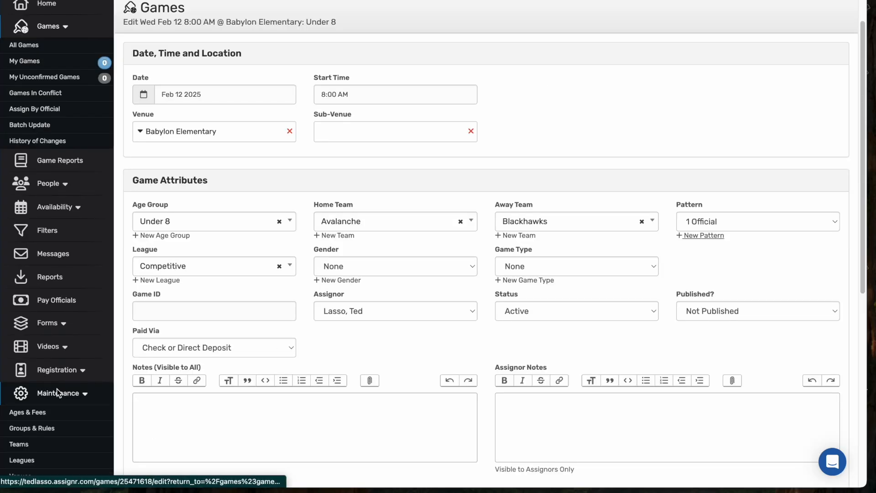
{"action": "scroll", "coordinate": [82, 428], "scroll_direction": "down", "scroll_amount": 1}
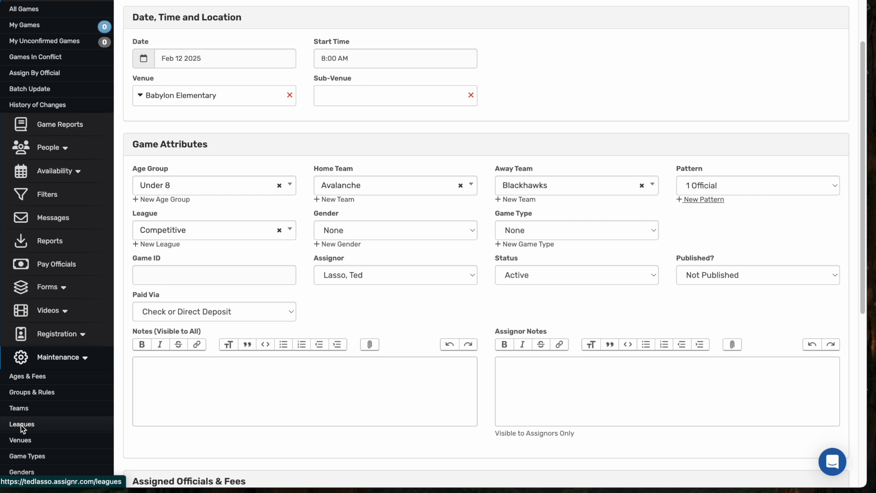
{"action": "scroll", "coordinate": [40, 429], "scroll_direction": "down", "scroll_amount": 1}
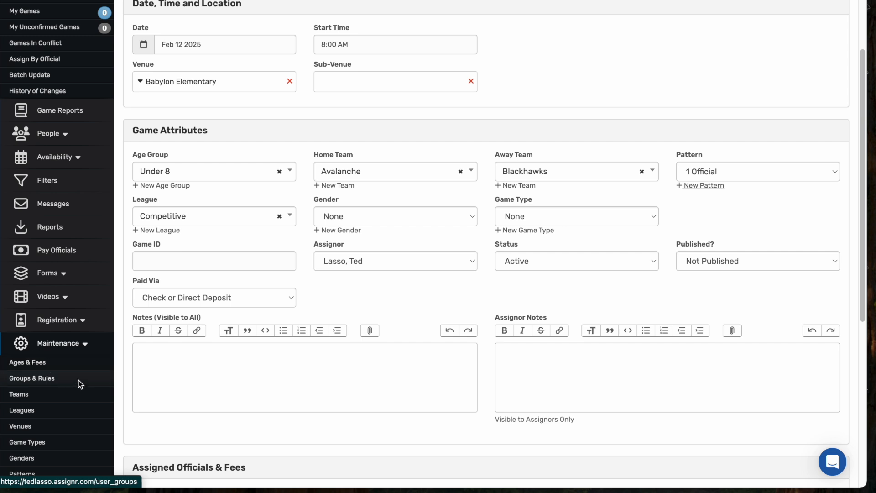
{"action": "scroll", "coordinate": [83, 384], "scroll_direction": "down", "scroll_amount": 2}
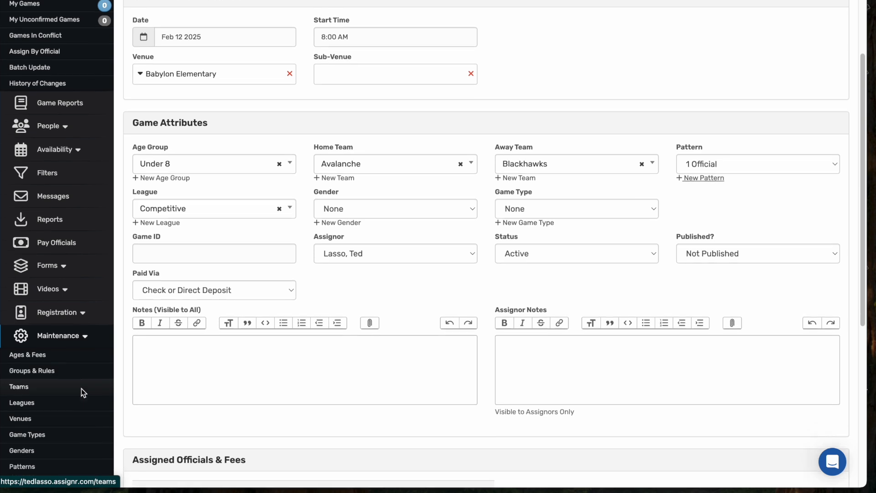
{"action": "scroll", "coordinate": [78, 391], "scroll_direction": "down", "scroll_amount": 2}
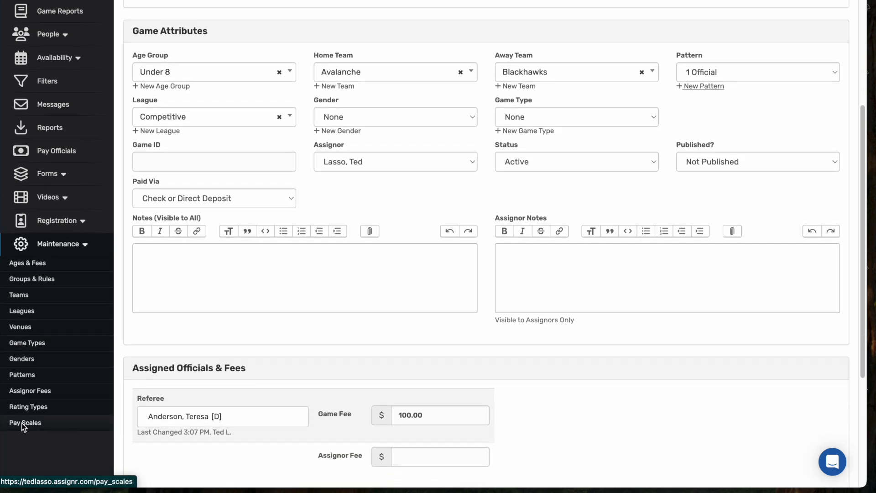
{"action": "left_click", "coordinate": [55, 424]}
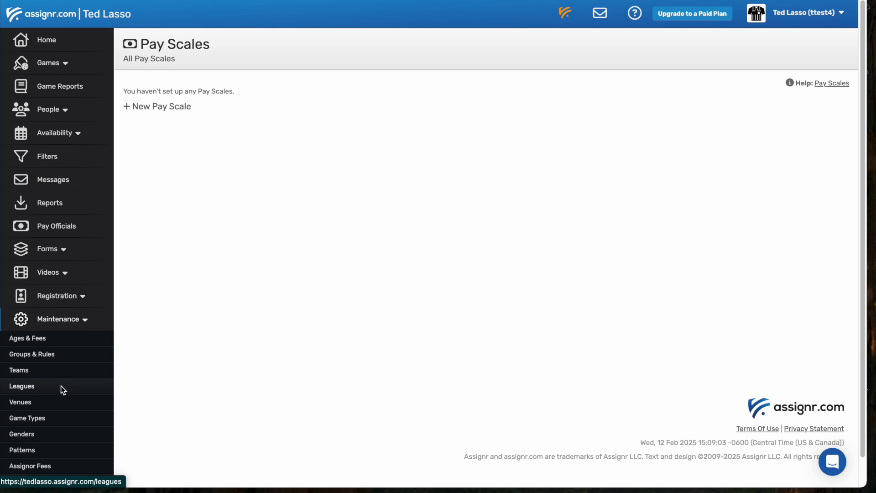
{"action": "left_click", "coordinate": [37, 37]}
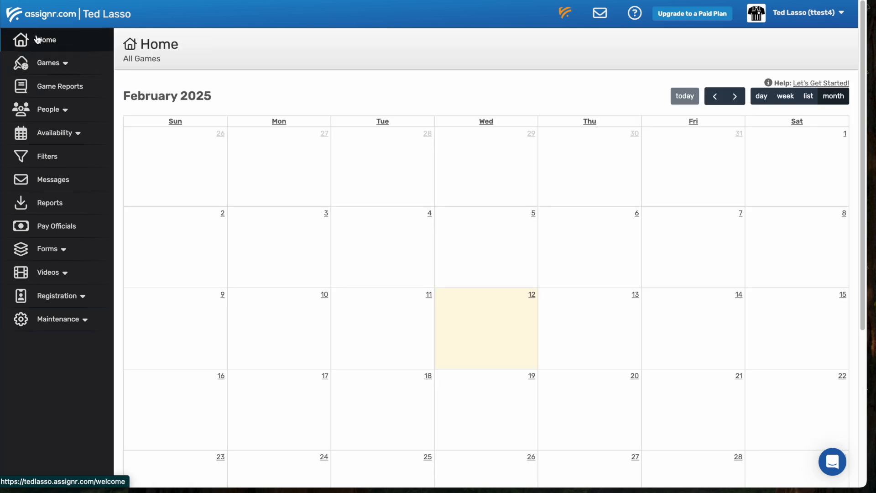